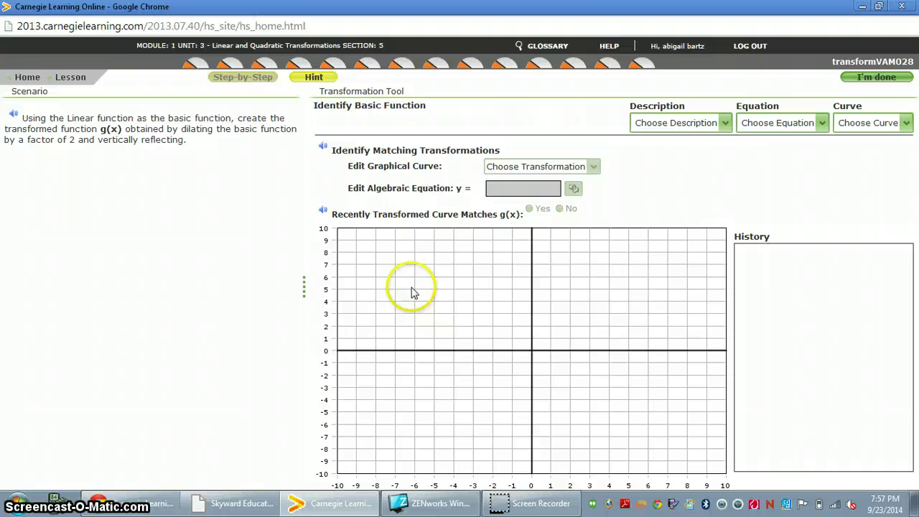
Step: Identify the basic function as Linear with equation f(x) = x and the straight-line curve
{"action": "left_click", "coordinate": [664, 125]}
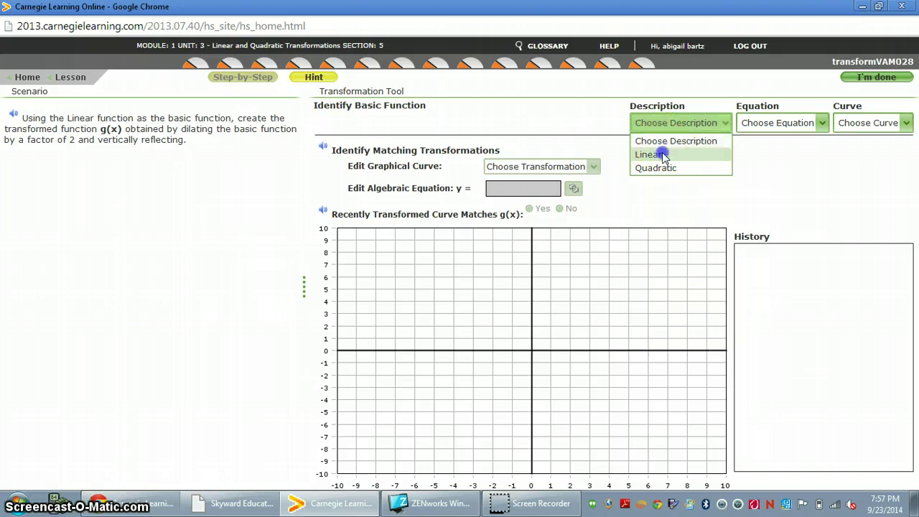
{"action": "left_click", "coordinate": [649, 155]}
{"action": "left_click", "coordinate": [772, 126]}
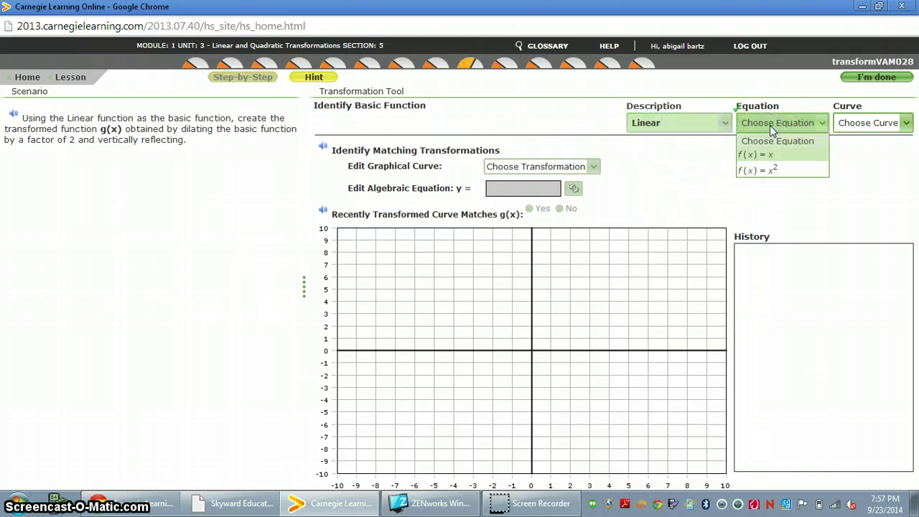
{"action": "left_click", "coordinate": [774, 158]}
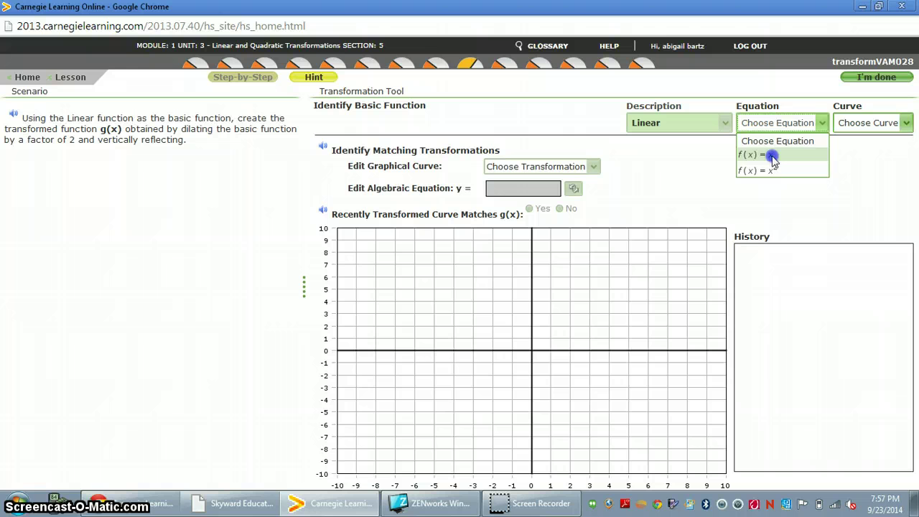
{"action": "left_click", "coordinate": [773, 157]}
{"action": "left_click", "coordinate": [870, 122]}
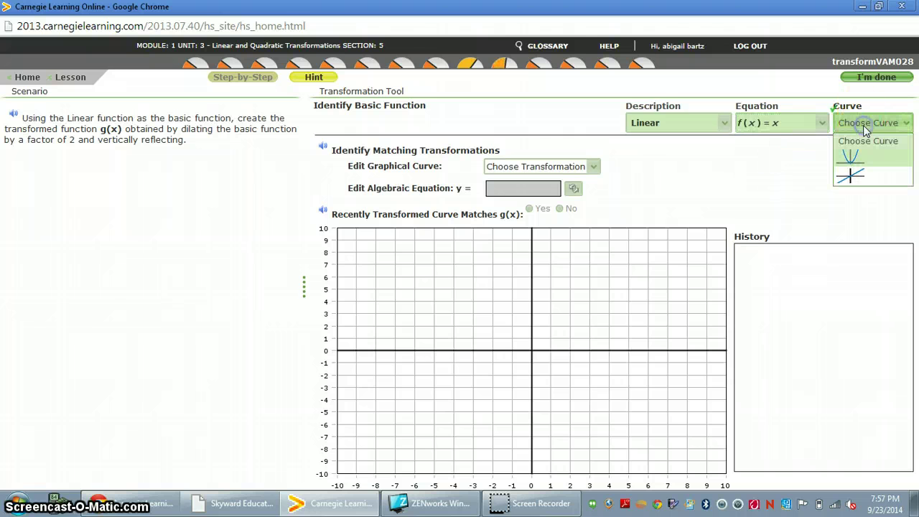
{"action": "left_click", "coordinate": [862, 178]}
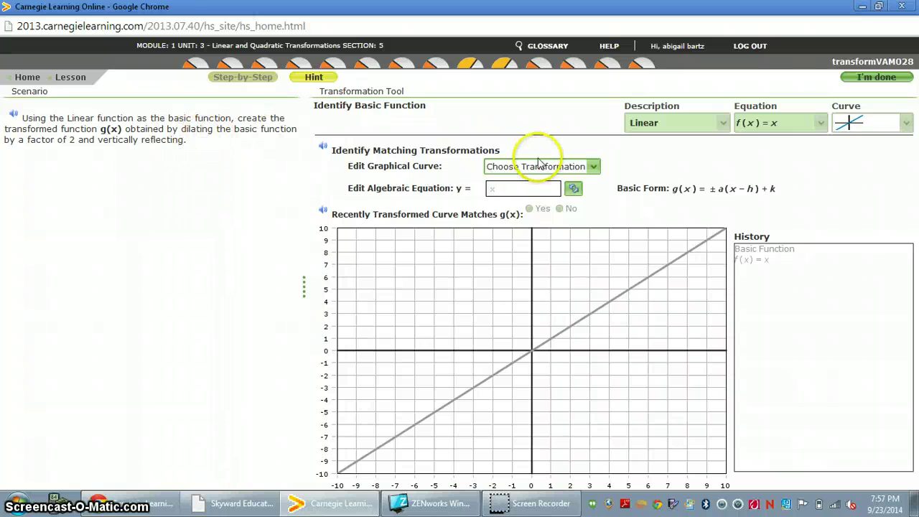
Step: Choose a vertical dilation by a factor of 2 as the first transformation of the graphical curve
{"action": "left_click", "coordinate": [537, 165]}
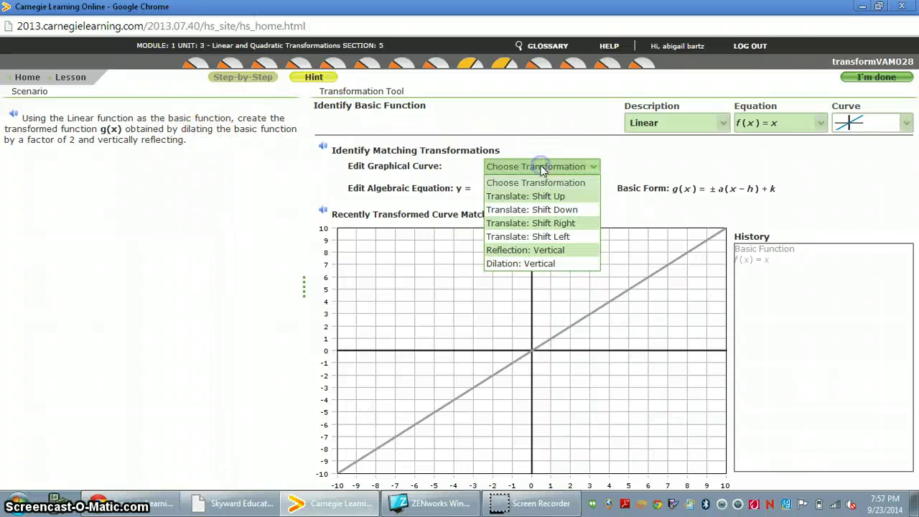
{"action": "left_click", "coordinate": [533, 264]}
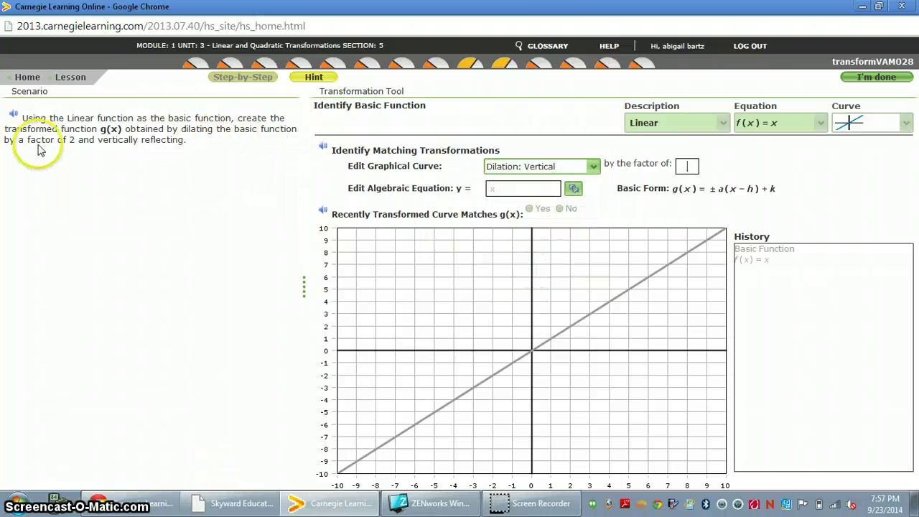
{"action": "type", "text": "2"}
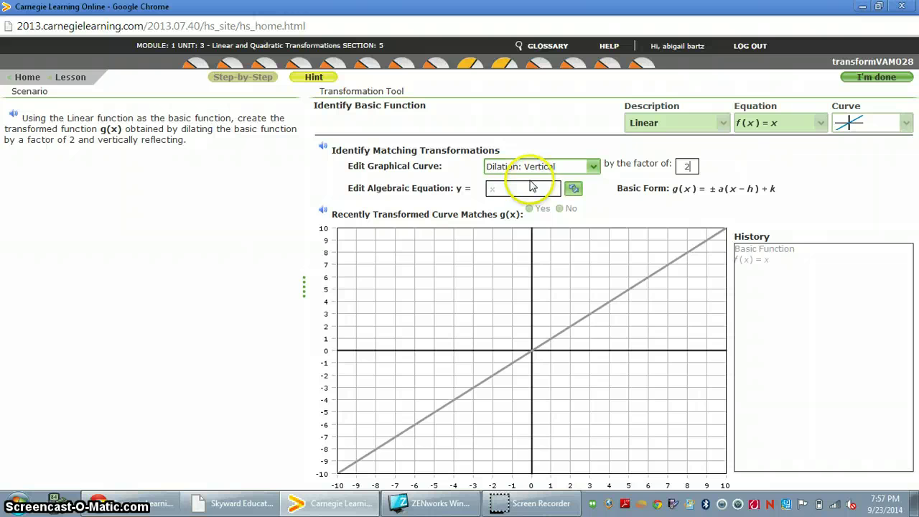
{"action": "left_click", "coordinate": [71, 147]}
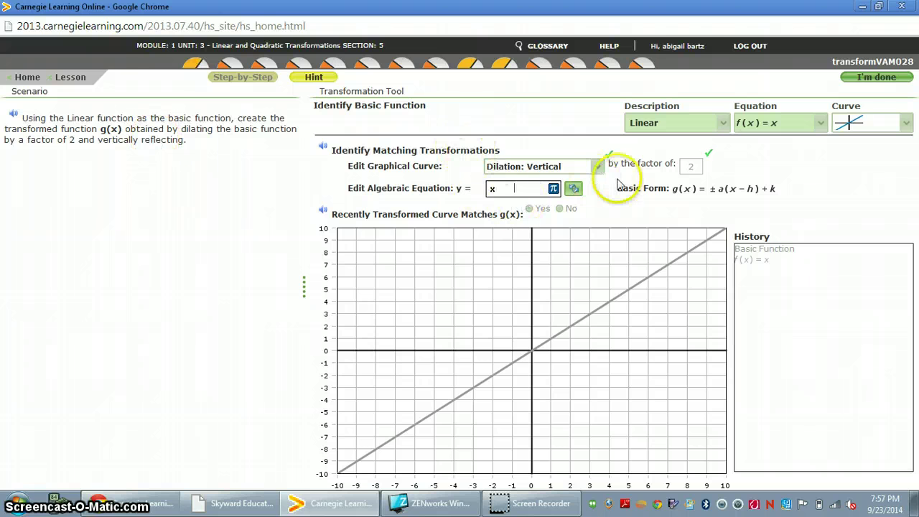
Step: Enter 2x as the algebraic equation for the dilation and answer No to whether the curve matches g(x)
{"action": "left_click", "coordinate": [572, 189]}
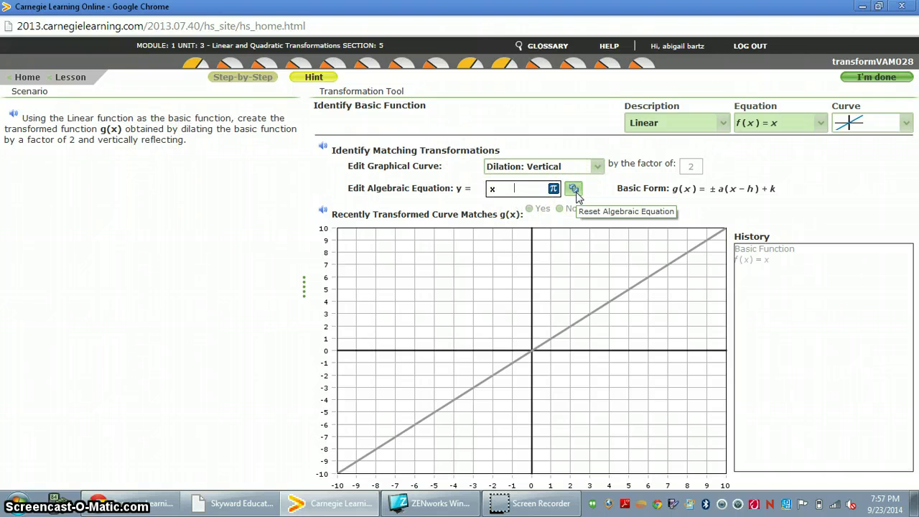
{"action": "left_click", "coordinate": [578, 197]}
{"action": "left_click", "coordinate": [524, 188]}
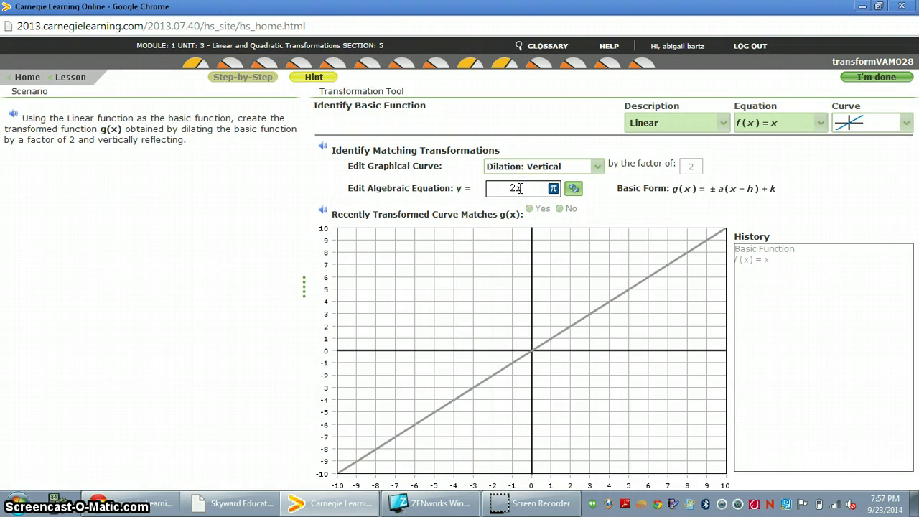
{"action": "key", "text": "Return"}
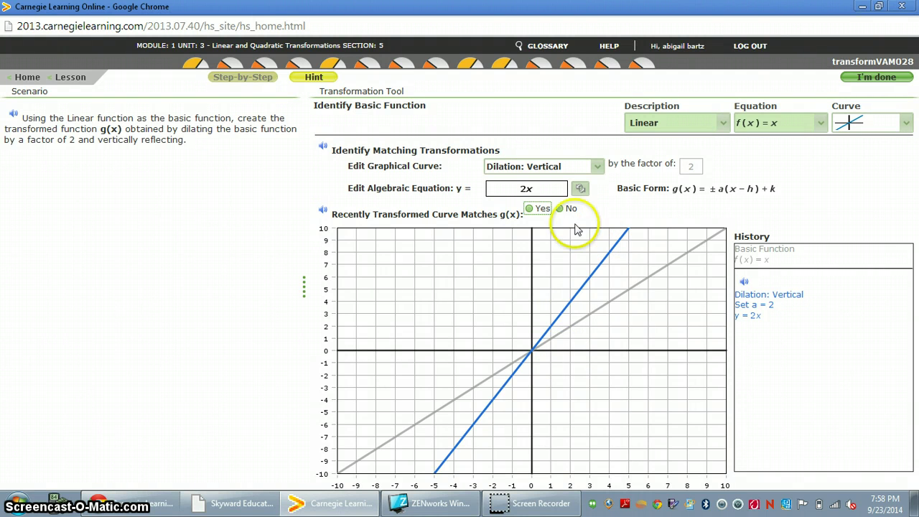
{"action": "left_click", "coordinate": [561, 209]}
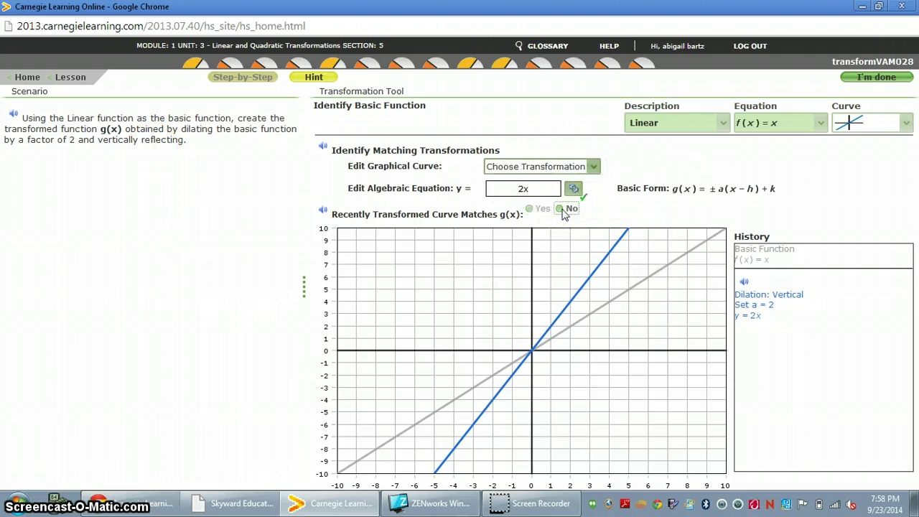
Step: Add a vertical reflection as the second transformation, with −2x as its algebraic equation
{"action": "left_click", "coordinate": [580, 166]}
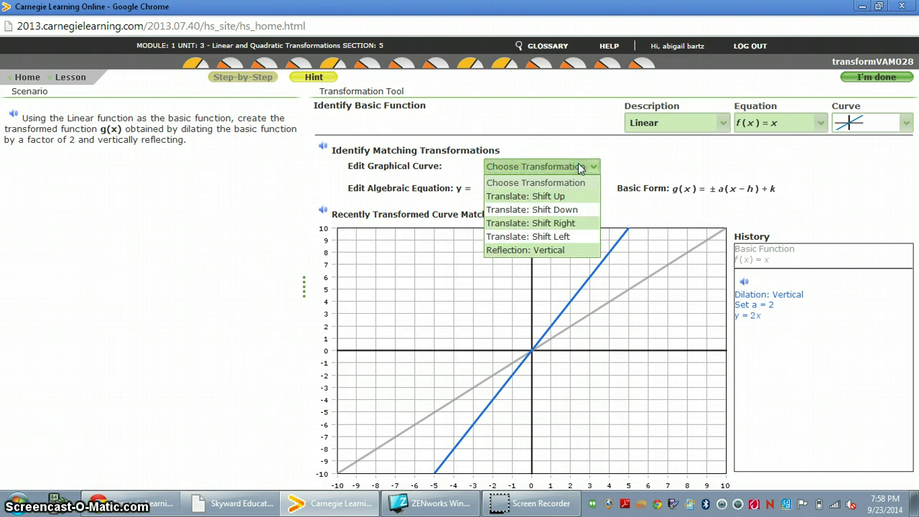
{"action": "left_click", "coordinate": [550, 251]}
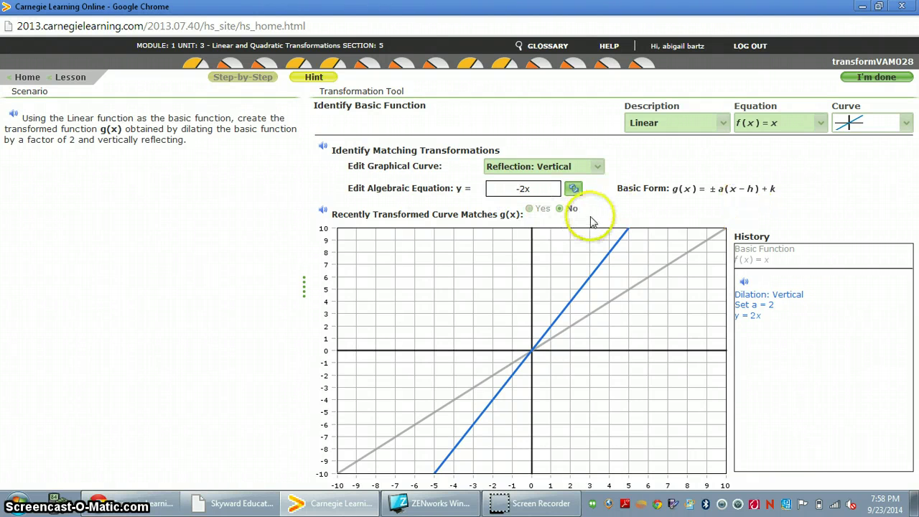
{"action": "left_click", "coordinate": [572, 188]}
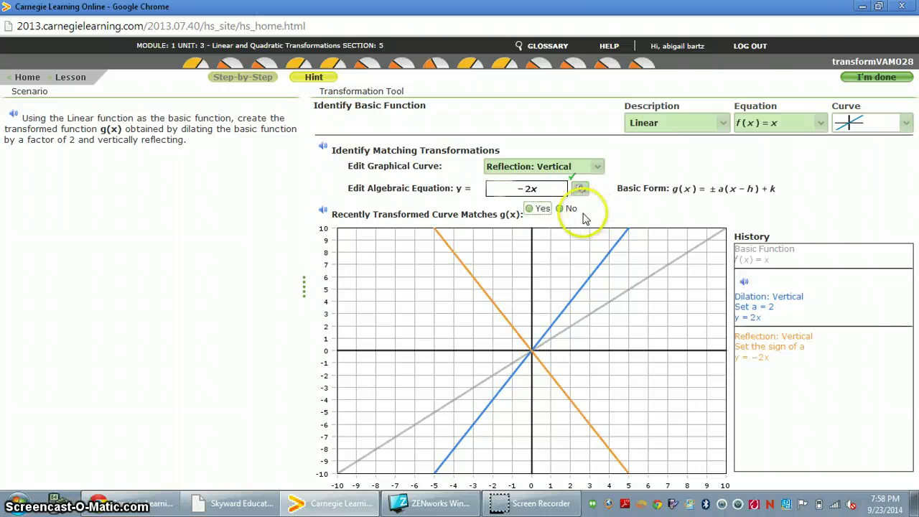
Step: Answer Yes to whether the reflected curve matches g(x) and submit the problem as done
{"action": "left_click", "coordinate": [529, 209]}
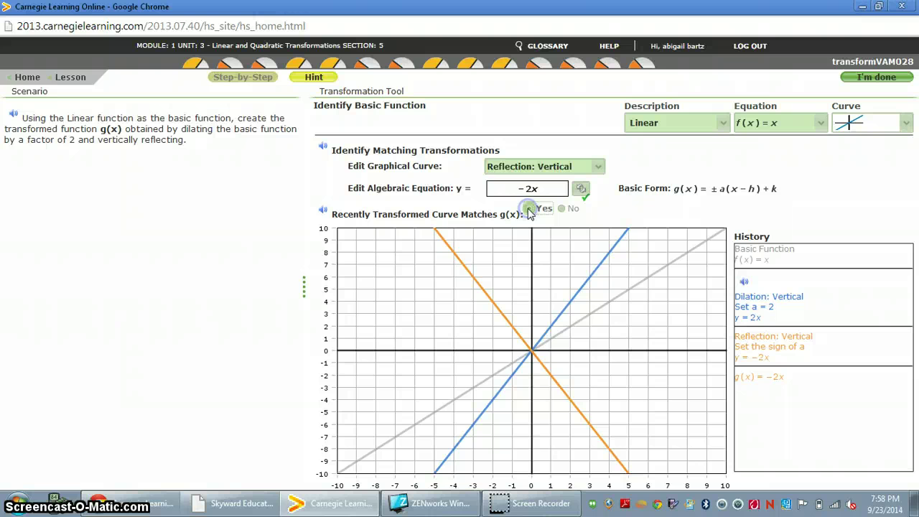
{"action": "left_click", "coordinate": [875, 79]}
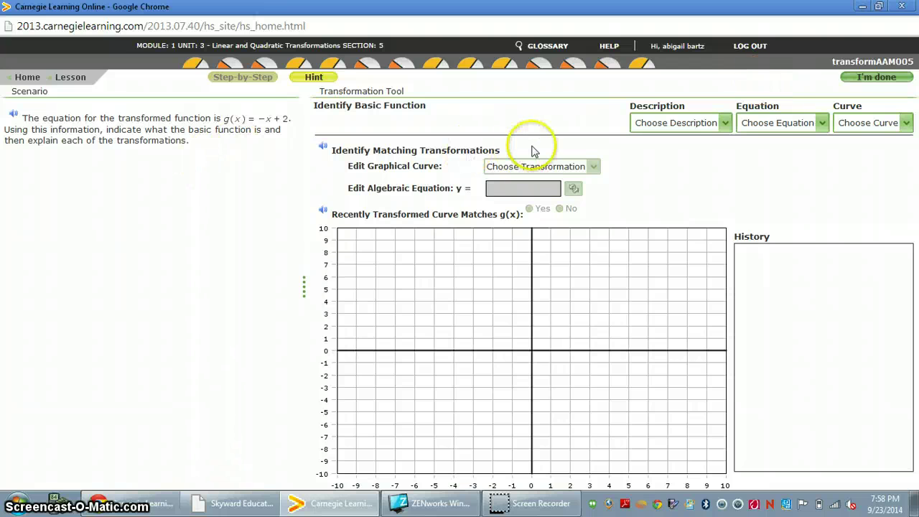
{"action": "left_click", "coordinate": [866, 79]}
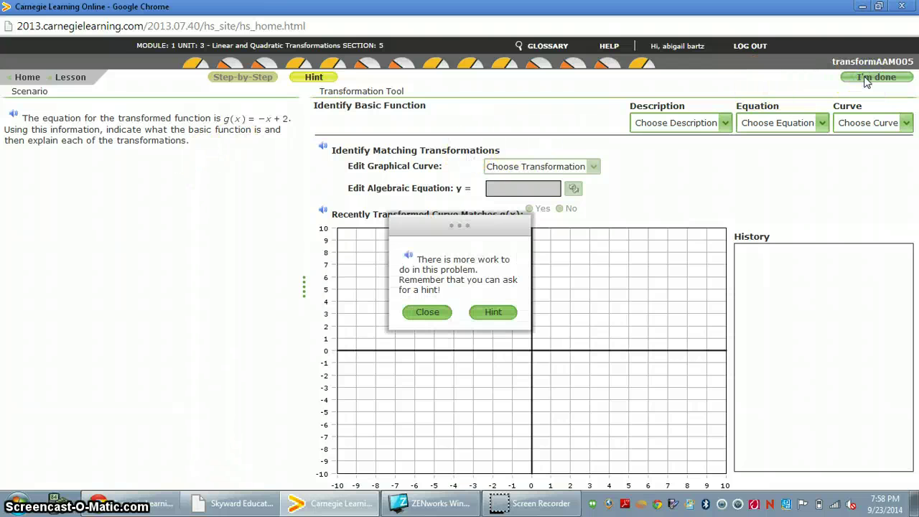
{"action": "left_click", "coordinate": [425, 314]}
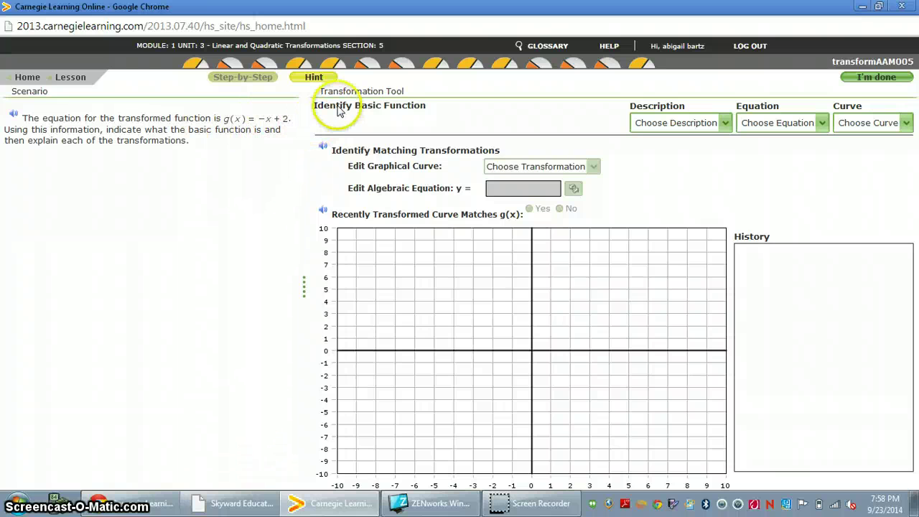
Step: For g(x) = −x + 2, identify the basic function as Linear with f(x) = x and the straight-line curve
{"action": "left_click", "coordinate": [666, 124]}
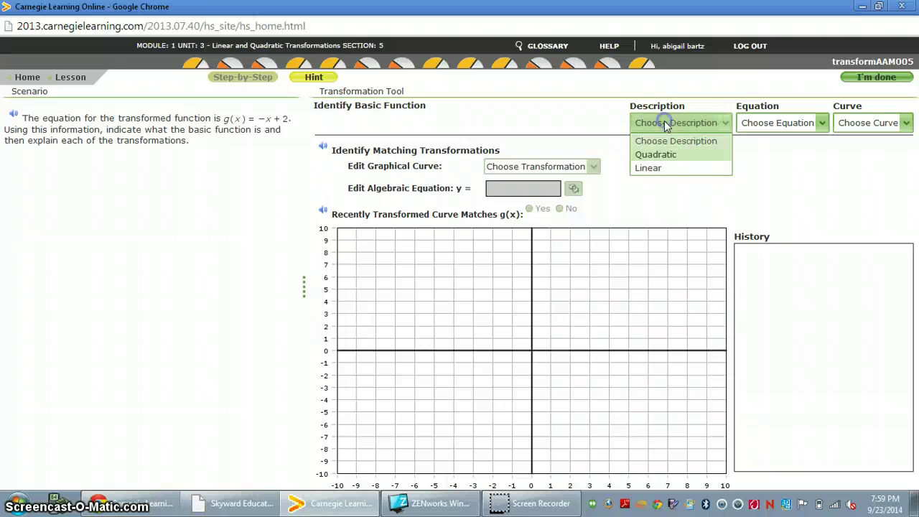
{"action": "left_click", "coordinate": [664, 168]}
{"action": "left_click", "coordinate": [752, 118]}
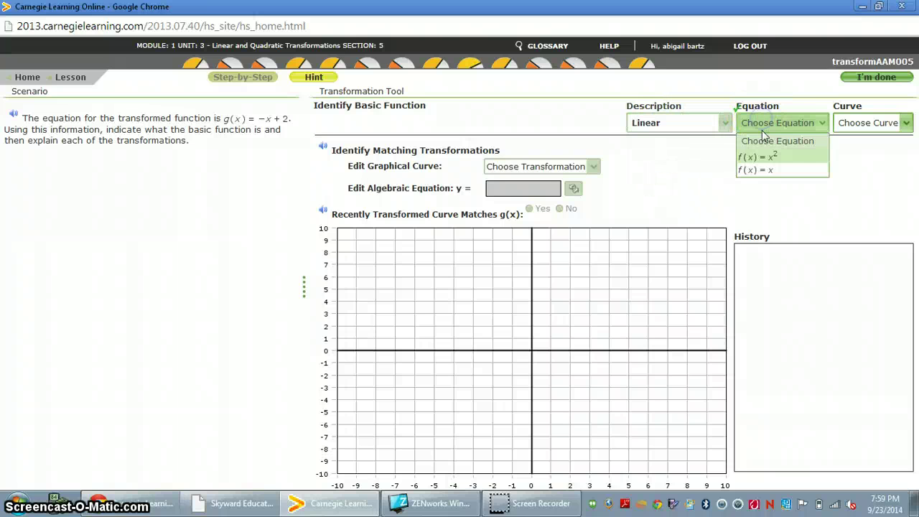
{"action": "left_click", "coordinate": [765, 175]}
{"action": "left_click", "coordinate": [847, 123]}
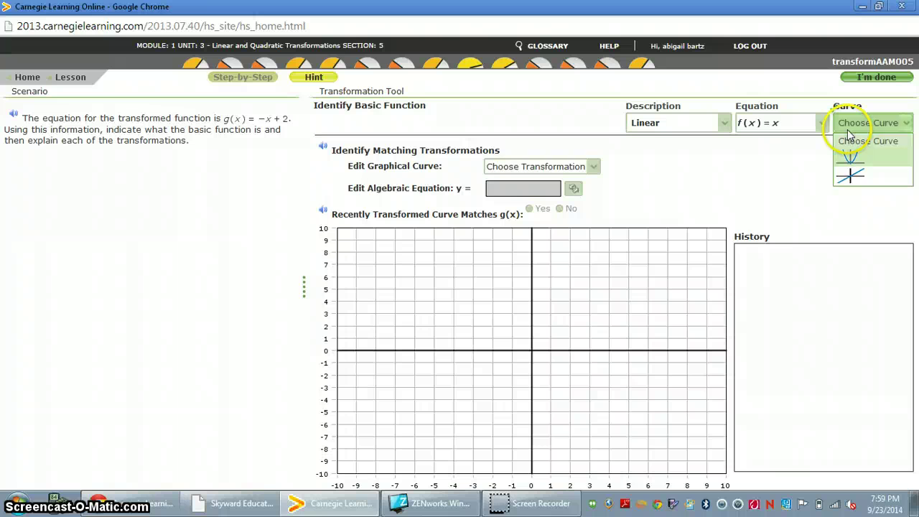
{"action": "left_click", "coordinate": [852, 180]}
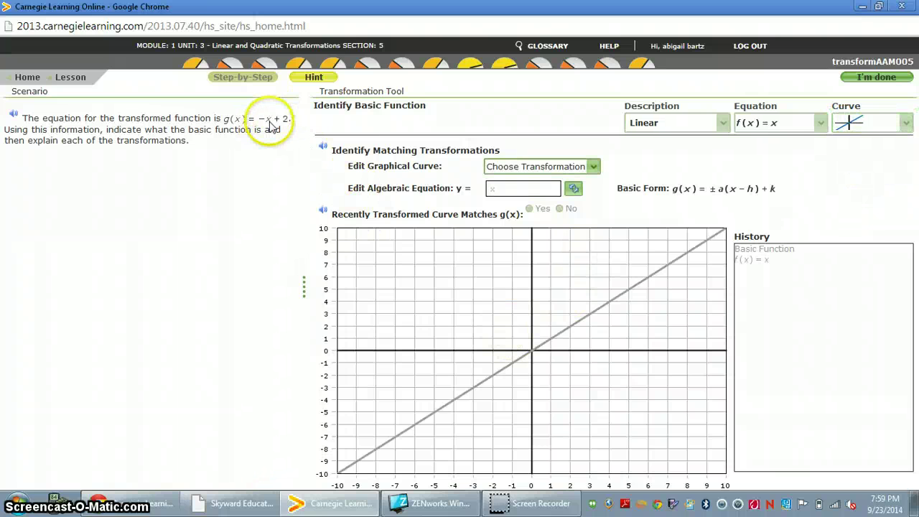
Step: Apply a vertical reflection with the algebraic equation −x and answer No to whether the curve matches g(x)
{"action": "left_click", "coordinate": [507, 168]}
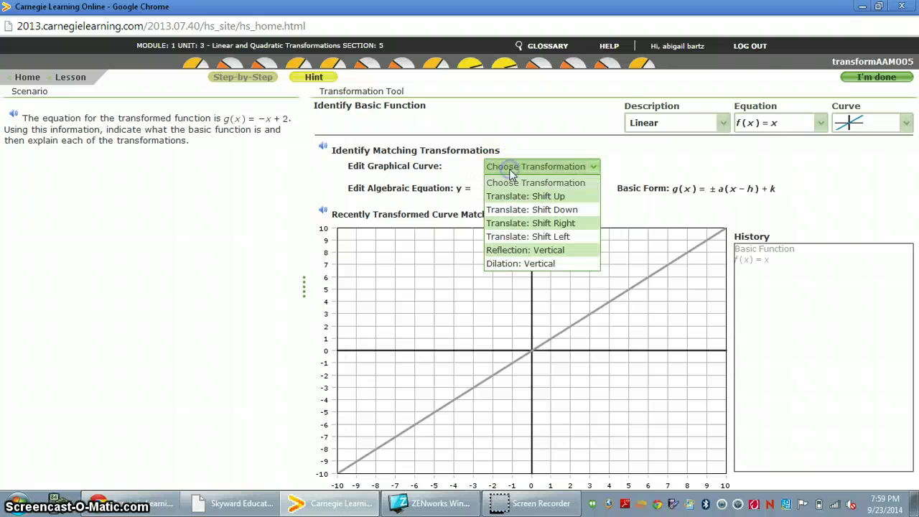
{"action": "left_click", "coordinate": [525, 252]}
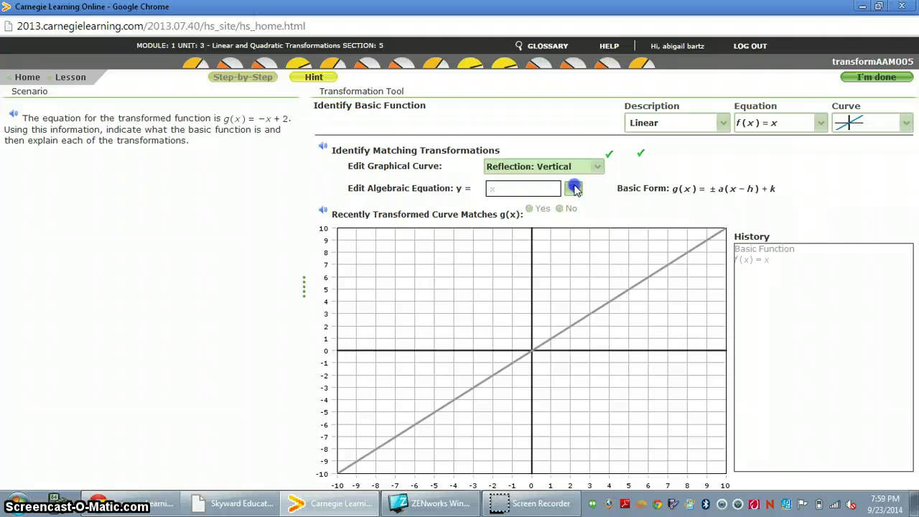
{"action": "left_click", "coordinate": [524, 189]}
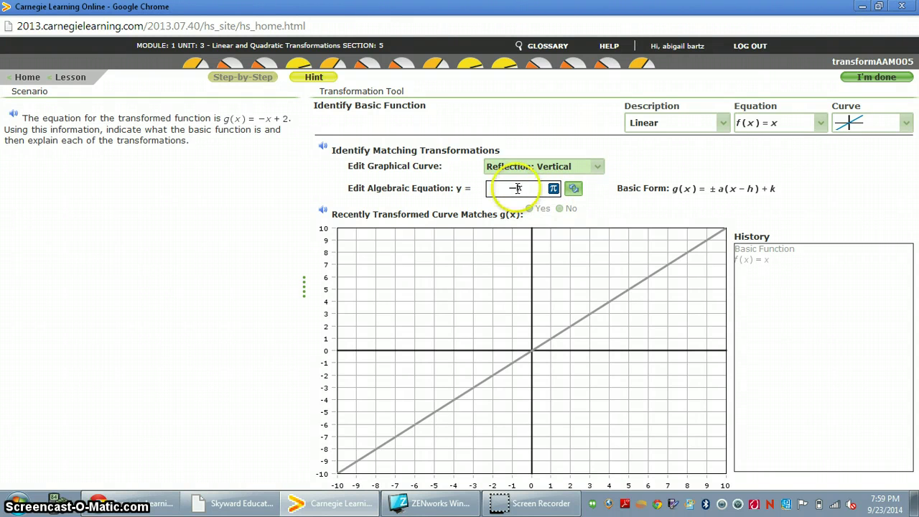
{"action": "type", "text": "-"}
{"action": "key", "text": "Return"}
{"action": "left_click", "coordinate": [531, 208]}
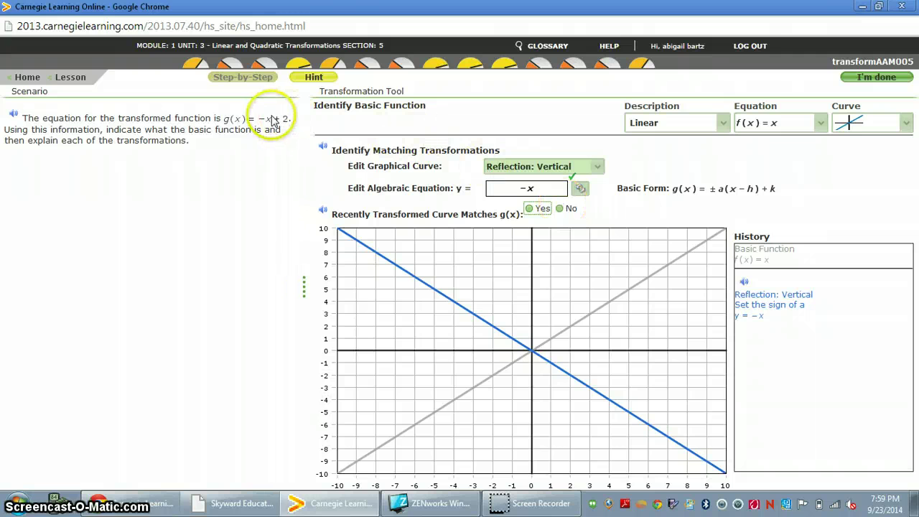
{"action": "left_click", "coordinate": [559, 208]}
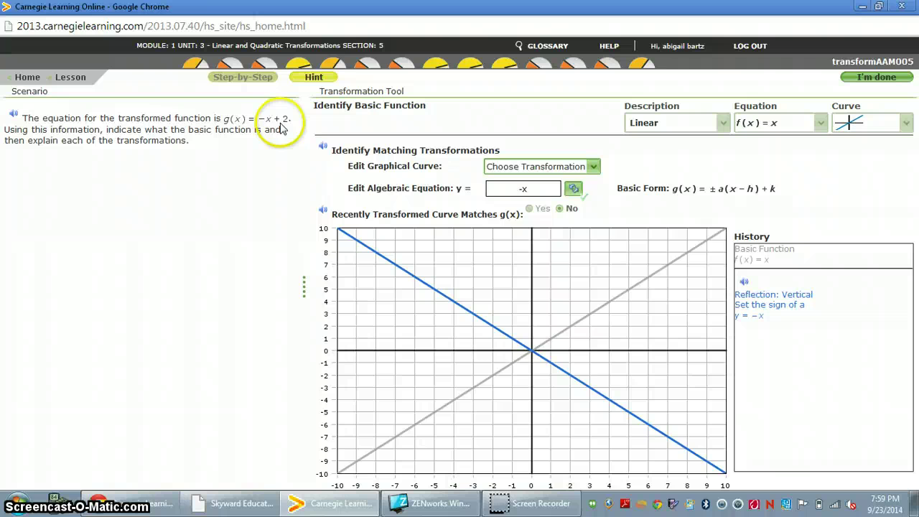
Step: Translate the reflected curve up by 2 units and enter −x+2 as its algebraic equation
{"action": "left_click", "coordinate": [534, 167]}
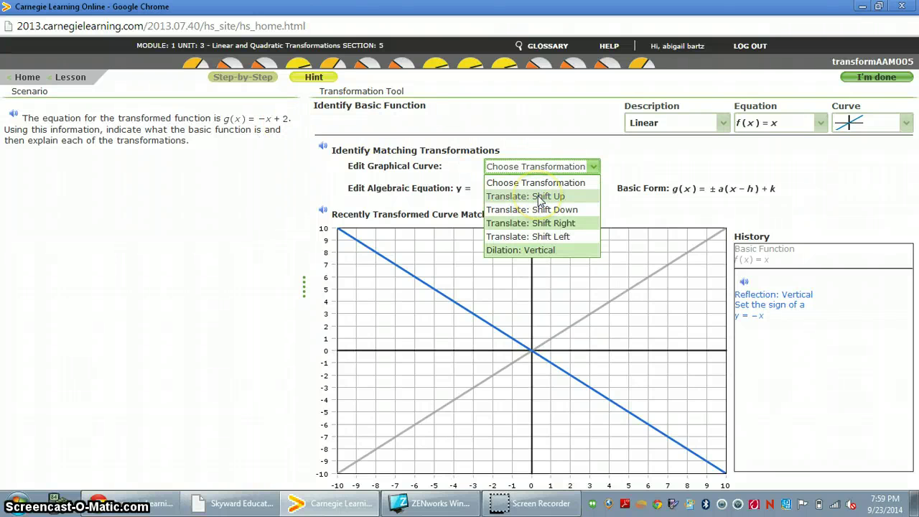
{"action": "left_click", "coordinate": [539, 198]}
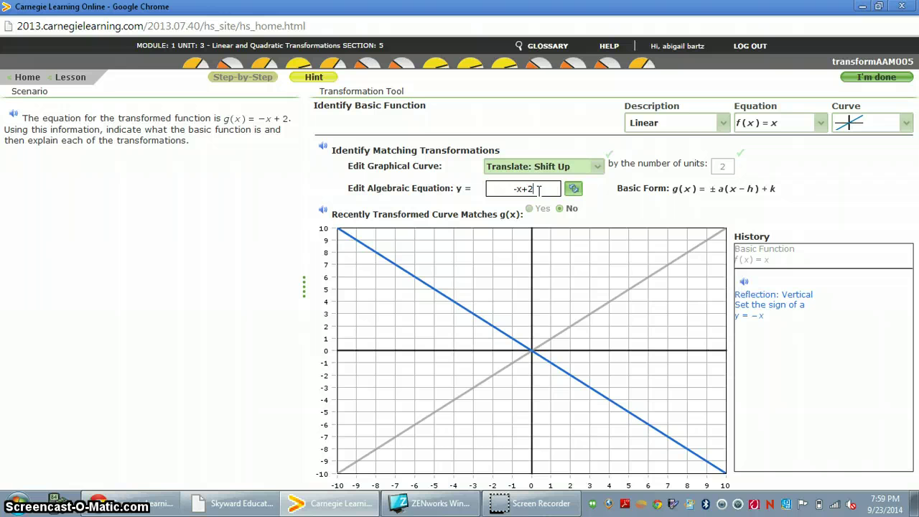
{"action": "key", "text": "Return"}
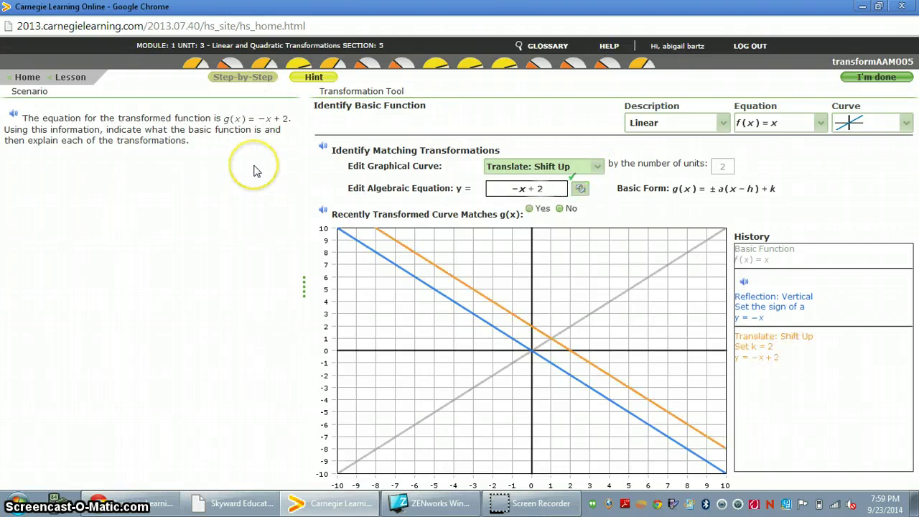
Step: Answer Yes to whether the shifted curve matches g(x) and submit the problem as done
{"action": "left_click", "coordinate": [529, 208]}
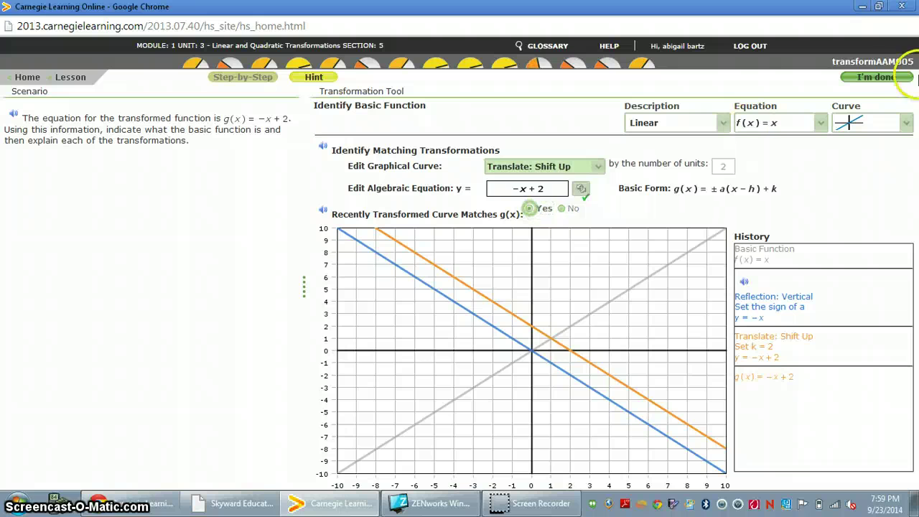
{"action": "left_click", "coordinate": [879, 77]}
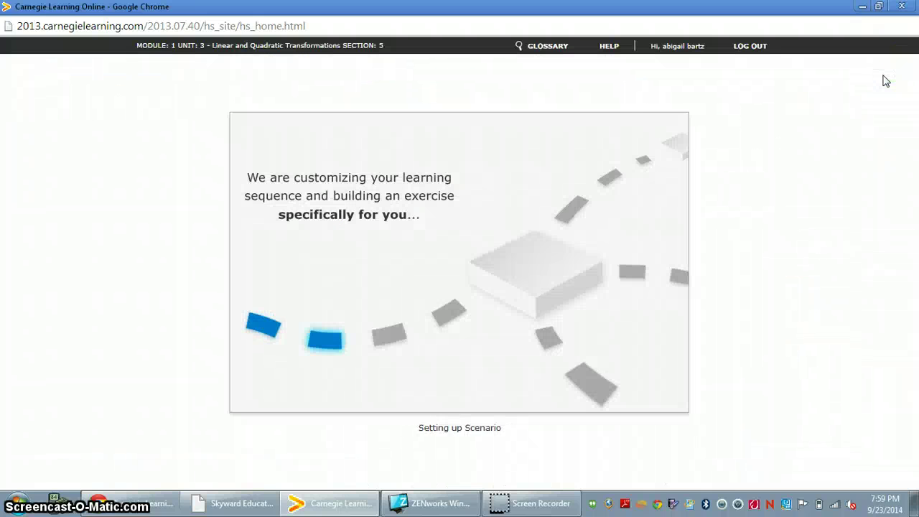